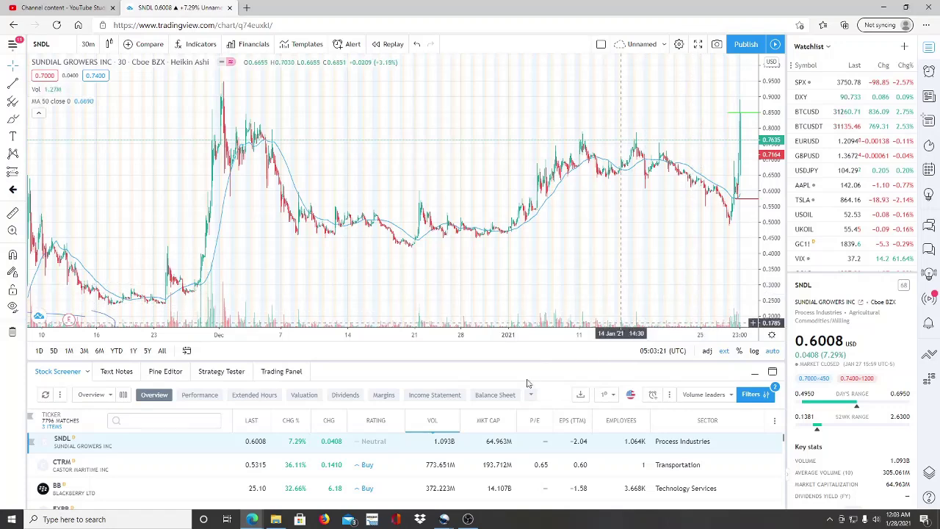
- Collapse the Stock Screener panel so the SNDL 30-minute Heikin Ashi chart fills the space
{"action": "left_click", "coordinate": [753, 373]}
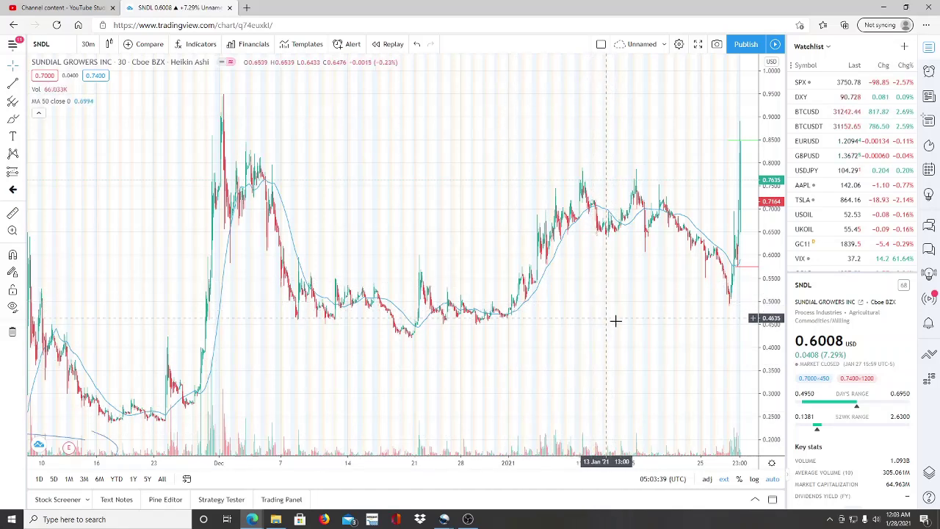
- Zoom the SNDL chart out and back in to show the late-January spike as large candles
{"action": "scroll", "coordinate": [628, 346], "scroll_direction": "up", "scroll_amount": 3}
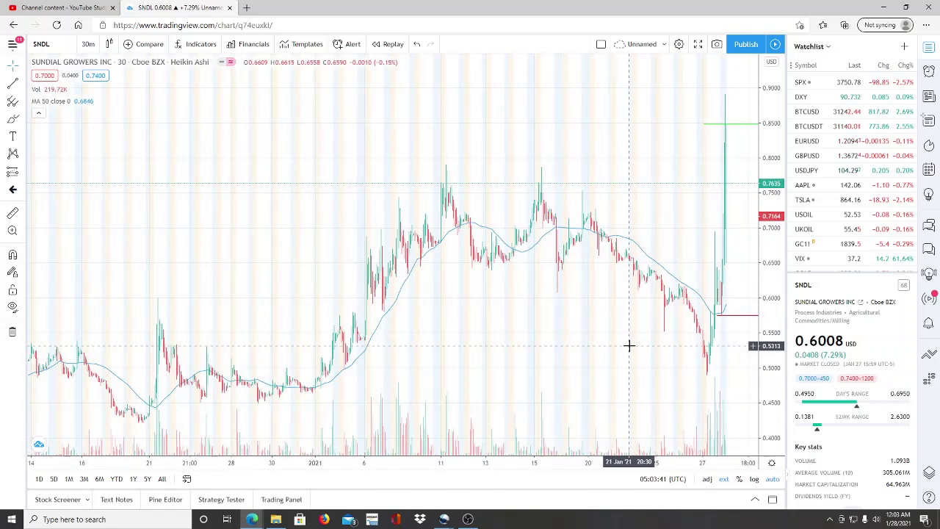
{"action": "scroll", "coordinate": [627, 346], "scroll_direction": "up", "scroll_amount": 5}
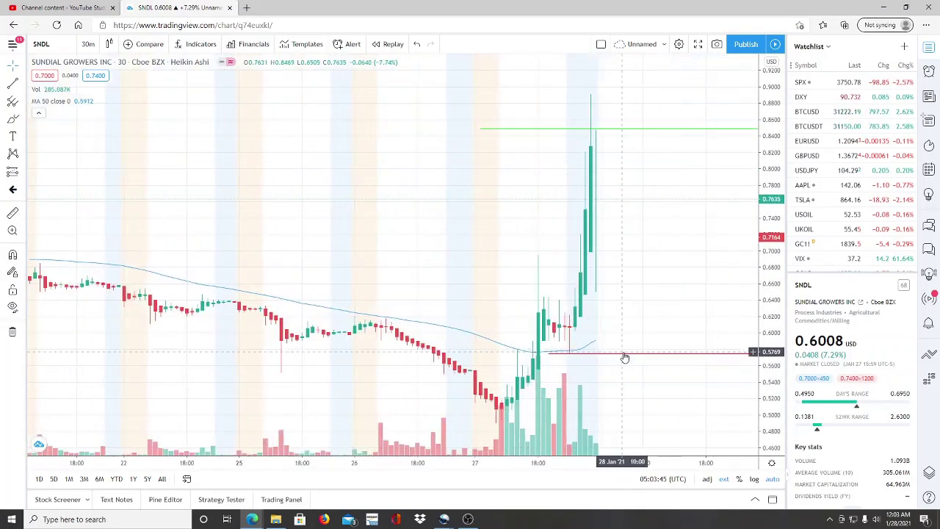
{"action": "scroll", "coordinate": [621, 351], "scroll_direction": "up", "scroll_amount": 1}
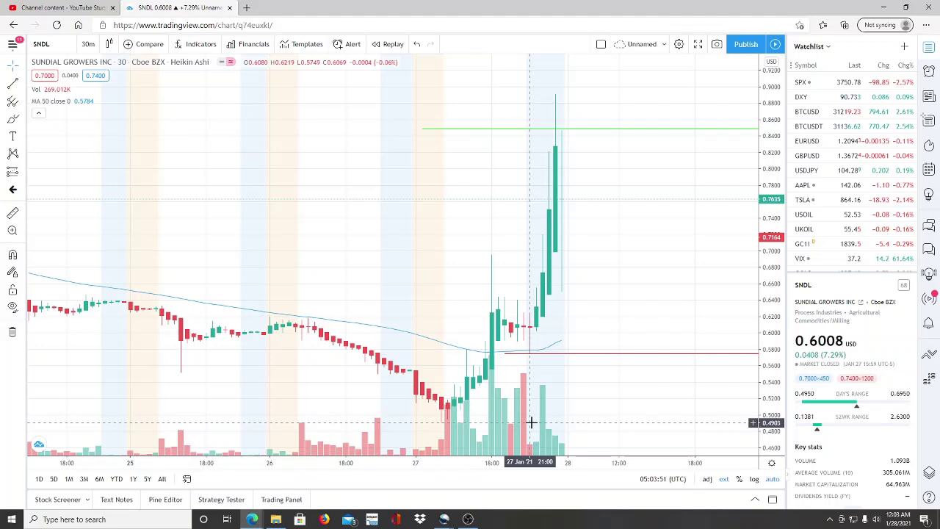
{"action": "scroll", "coordinate": [501, 379], "scroll_direction": "down", "scroll_amount": 6}
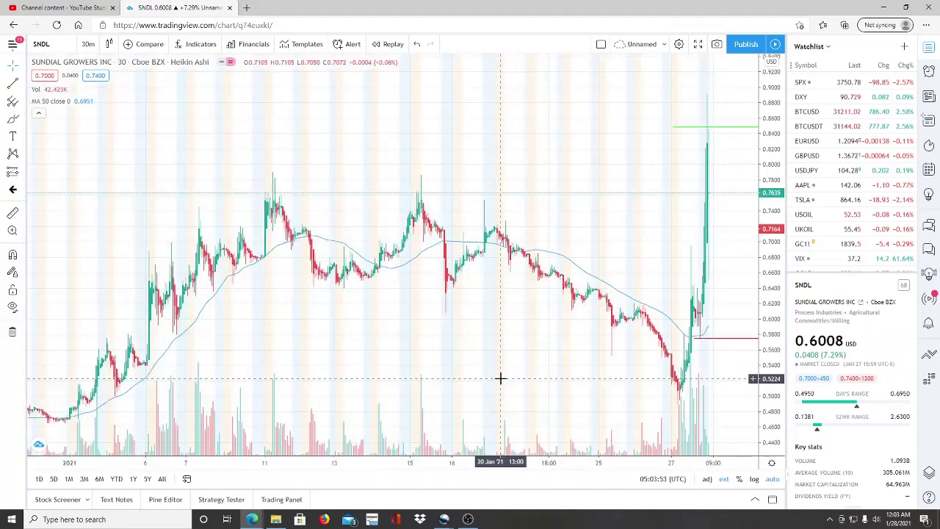
{"action": "scroll", "coordinate": [500, 378], "scroll_direction": "down", "scroll_amount": 3}
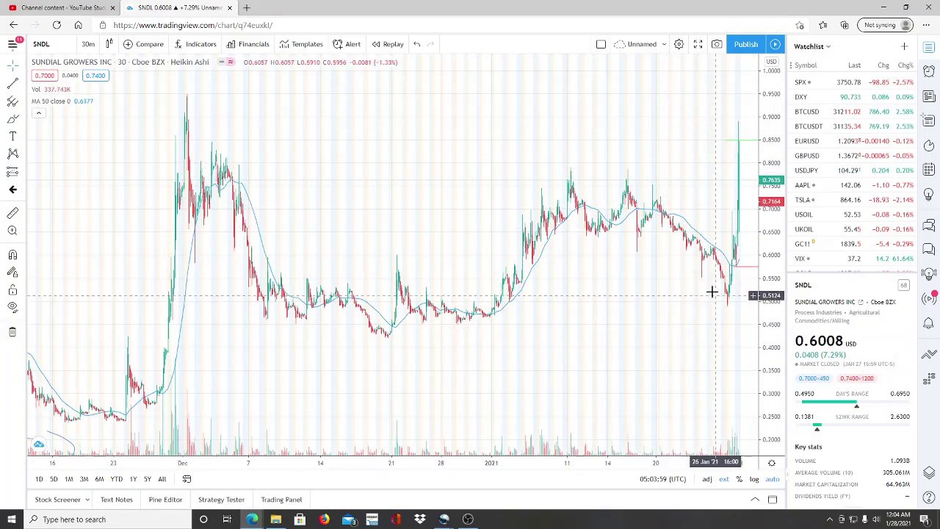
{"action": "scroll", "coordinate": [653, 345], "scroll_direction": "up", "scroll_amount": 5}
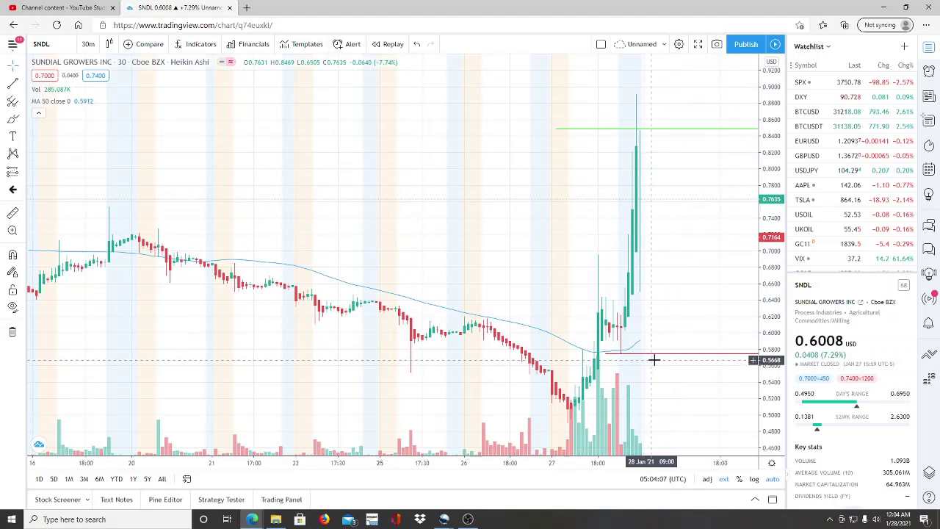
{"action": "scroll", "coordinate": [614, 356], "scroll_direction": "up", "scroll_amount": 3}
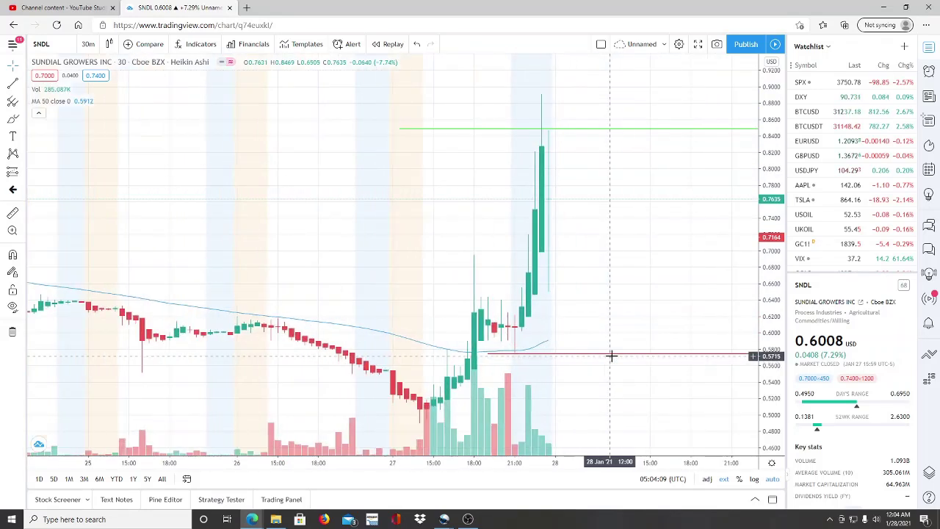
{"action": "scroll", "coordinate": [592, 386], "scroll_direction": "up", "scroll_amount": 2}
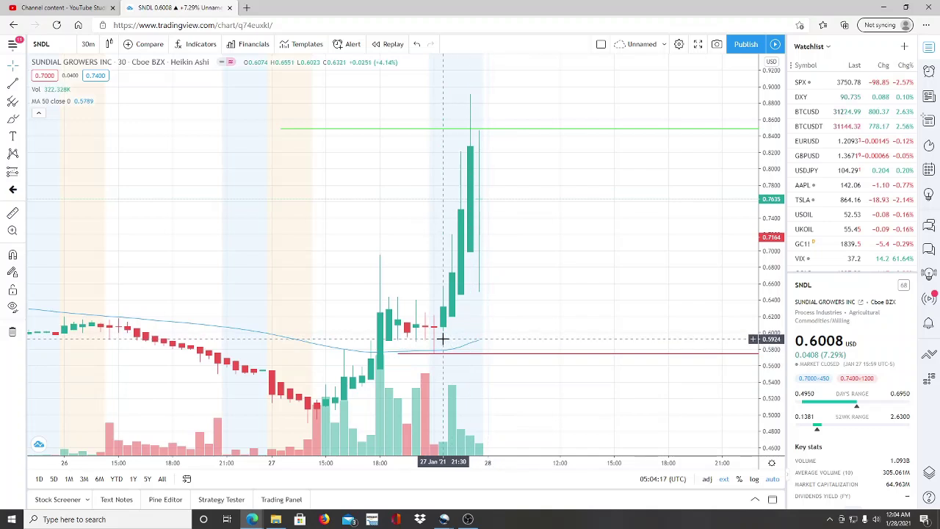
- Select the red level line, then lower the green level line to 0.8471
{"action": "left_click", "coordinate": [503, 357]}
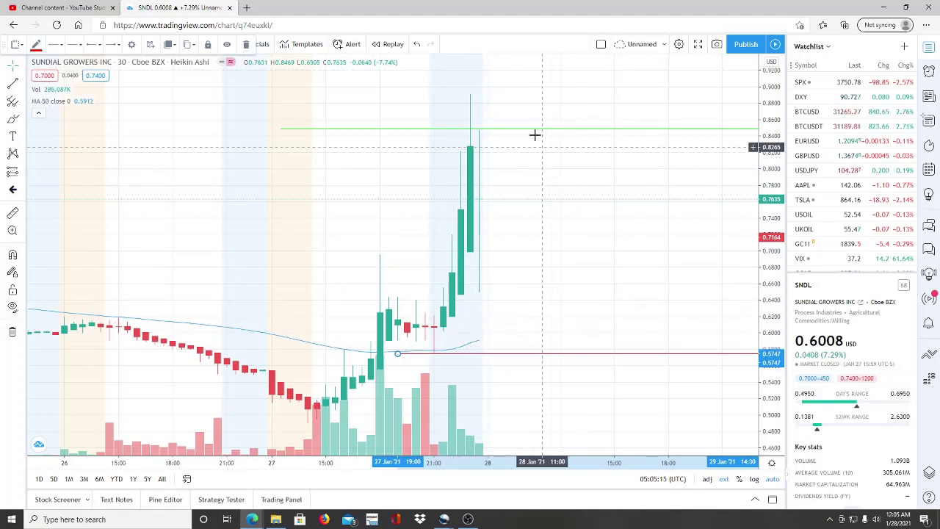
{"action": "mouse_move", "coordinate": [536, 134]}
{"action": "left_mouse_down"}
{"action": "mouse_move", "coordinate": [536, 147]}
{"action": "mouse_move", "coordinate": [541, 135]}
{"action": "left_mouse_up"}
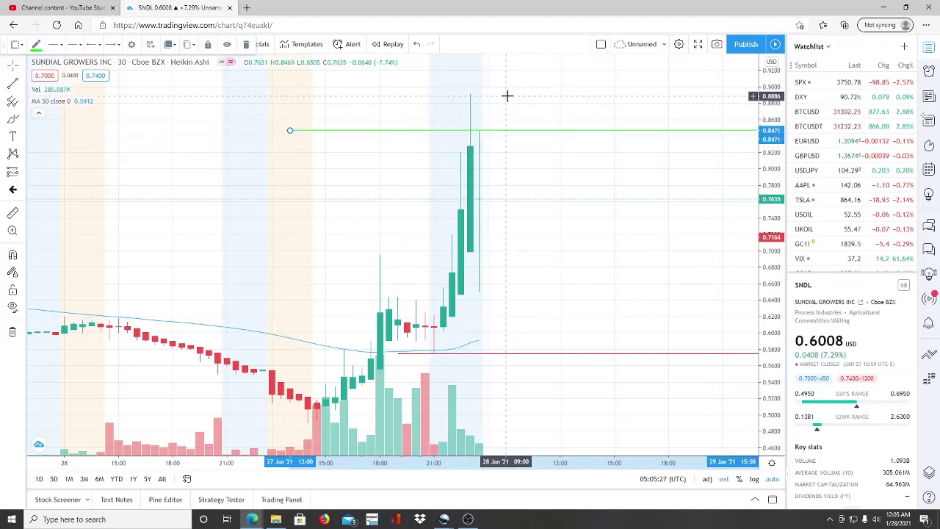
- Zoom the SNDL chart out to November–January, then back into the late-January spike
{"action": "scroll", "coordinate": [441, 292], "scroll_direction": "down", "scroll_amount": 5}
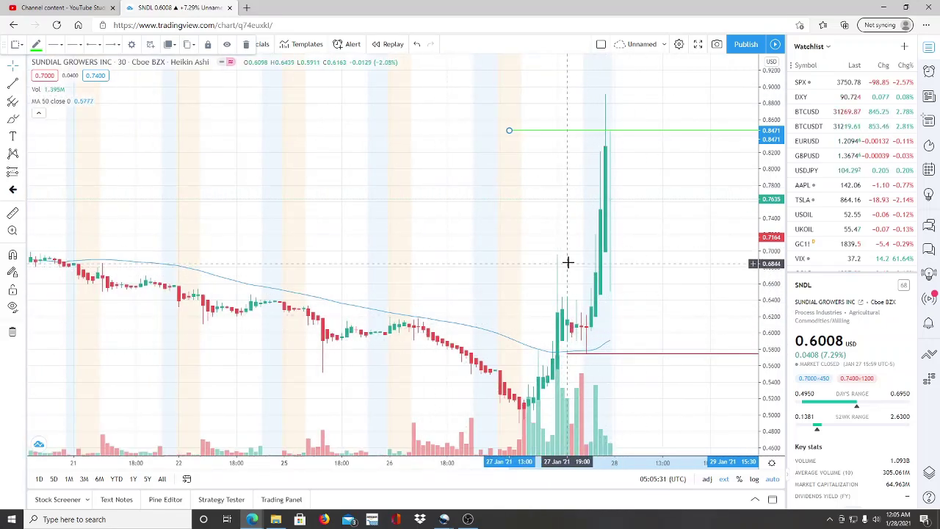
{"action": "scroll", "coordinate": [566, 250], "scroll_direction": "down", "scroll_amount": 5}
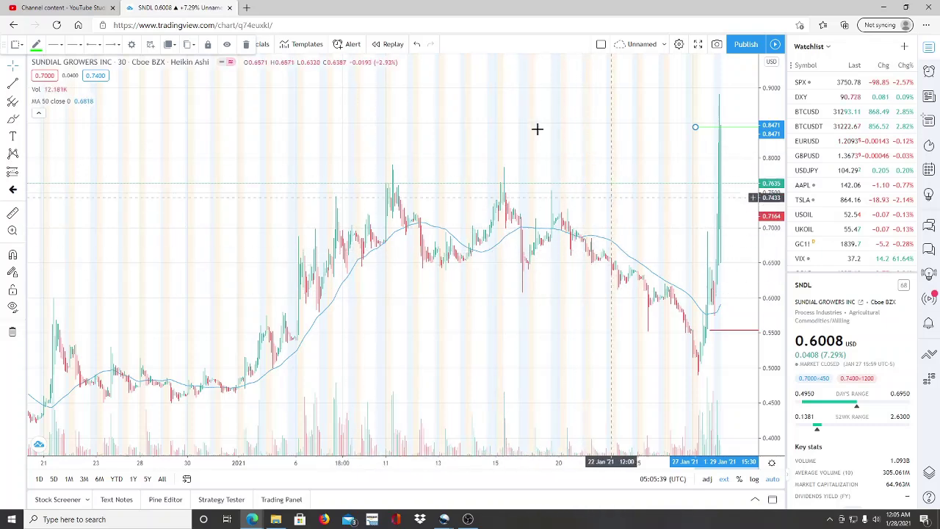
{"action": "scroll", "coordinate": [554, 230], "scroll_direction": "down", "scroll_amount": 5}
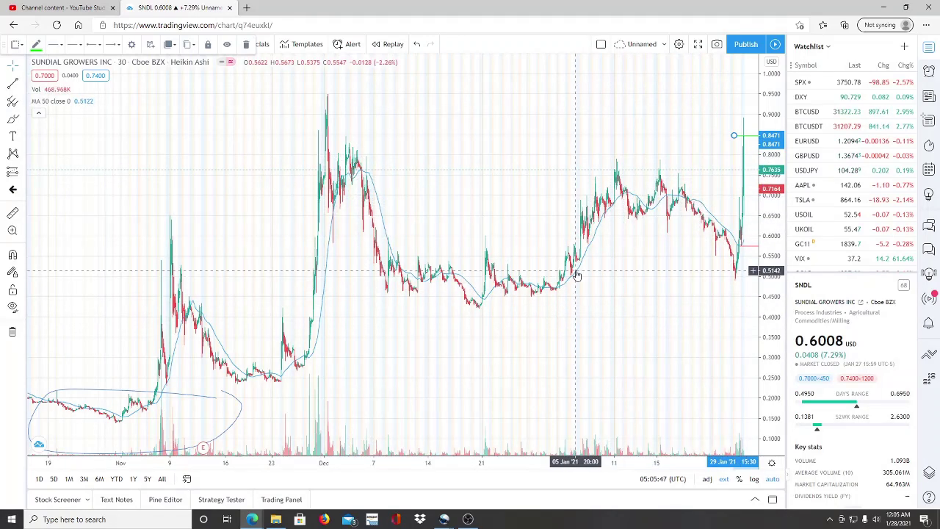
{"action": "scroll", "coordinate": [579, 270], "scroll_direction": "up", "scroll_amount": 5}
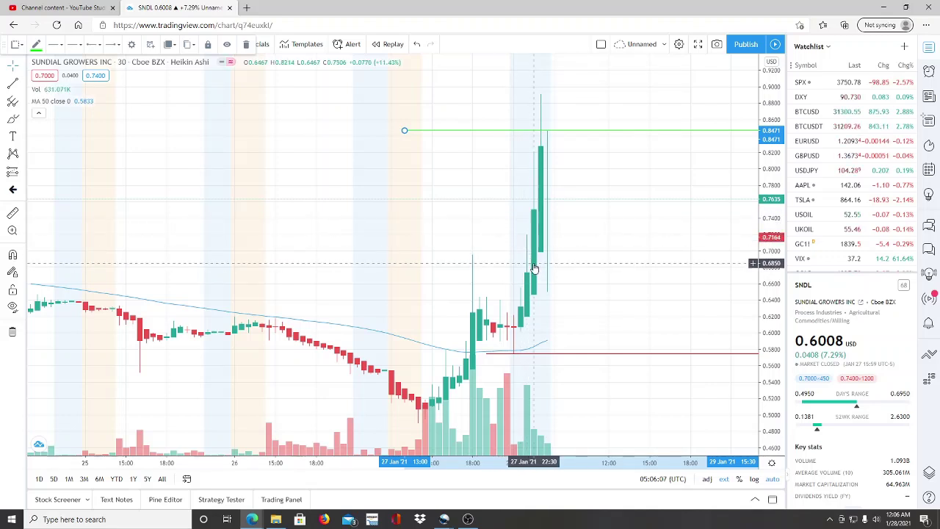
{"action": "scroll", "coordinate": [537, 262], "scroll_direction": "down", "scroll_amount": 10}
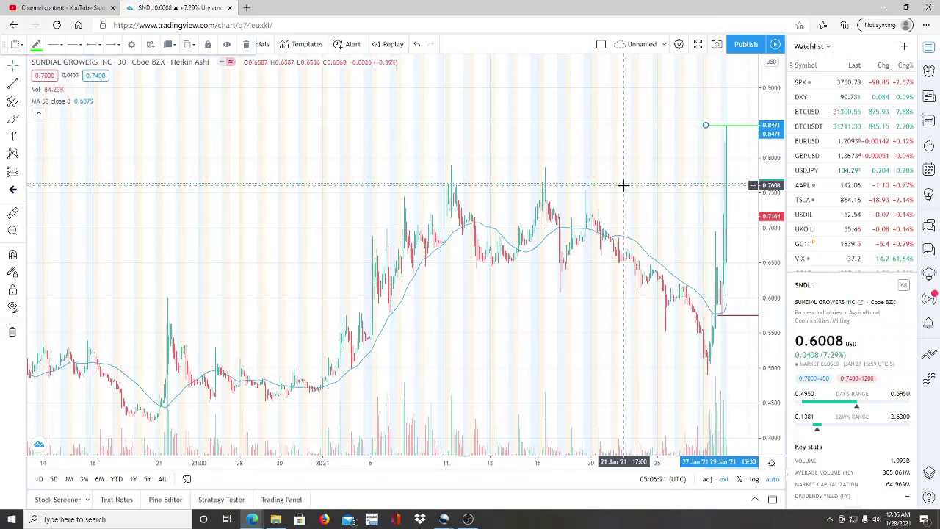
{"action": "scroll", "coordinate": [621, 185], "scroll_direction": "up", "scroll_amount": 4}
{"action": "scroll", "coordinate": [617, 184], "scroll_direction": "up", "scroll_amount": 2}
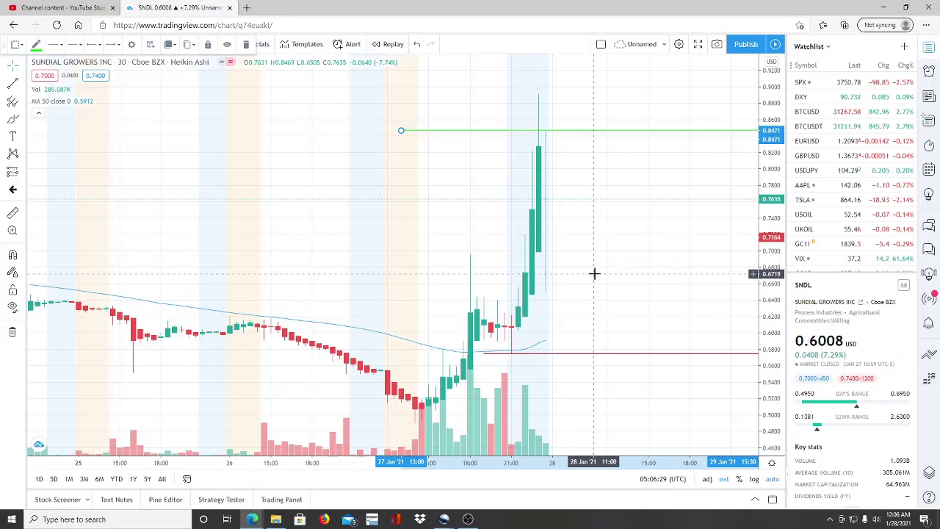
{"action": "scroll", "coordinate": [578, 268], "scroll_direction": "down", "scroll_amount": 10}
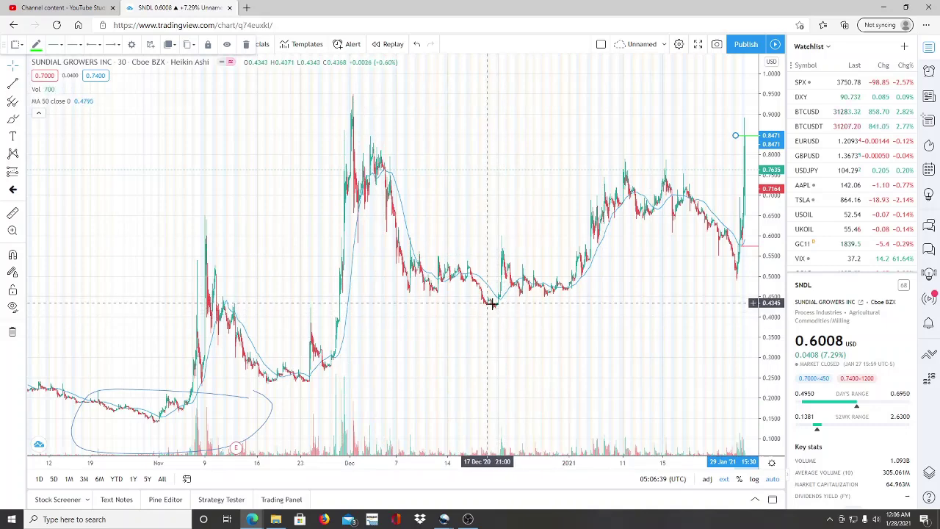
{"action": "scroll", "coordinate": [474, 304], "scroll_direction": "up", "scroll_amount": 3}
{"action": "scroll", "coordinate": [470, 307], "scroll_direction": "up", "scroll_amount": 3}
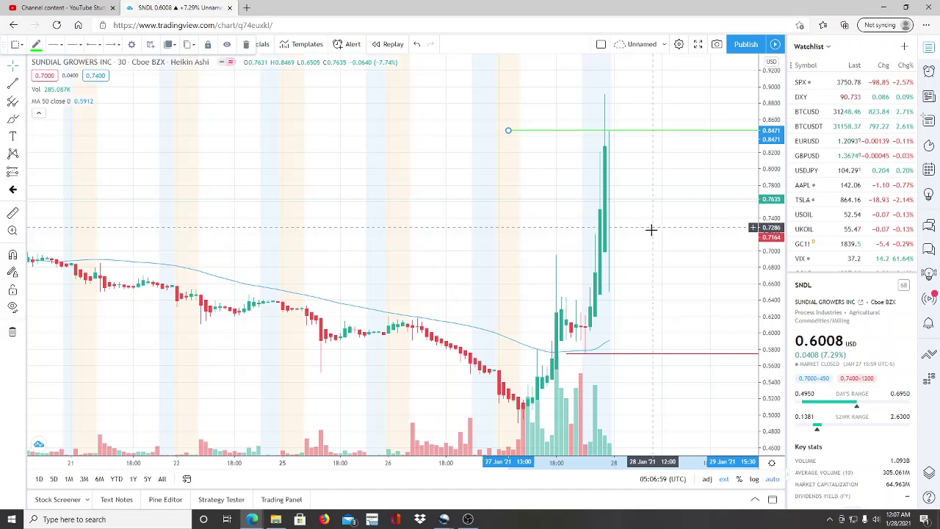
- Deselect the green 0.8471 level line and bring up the GameStop (GME) chart
{"action": "left_click", "coordinate": [670, 275]}
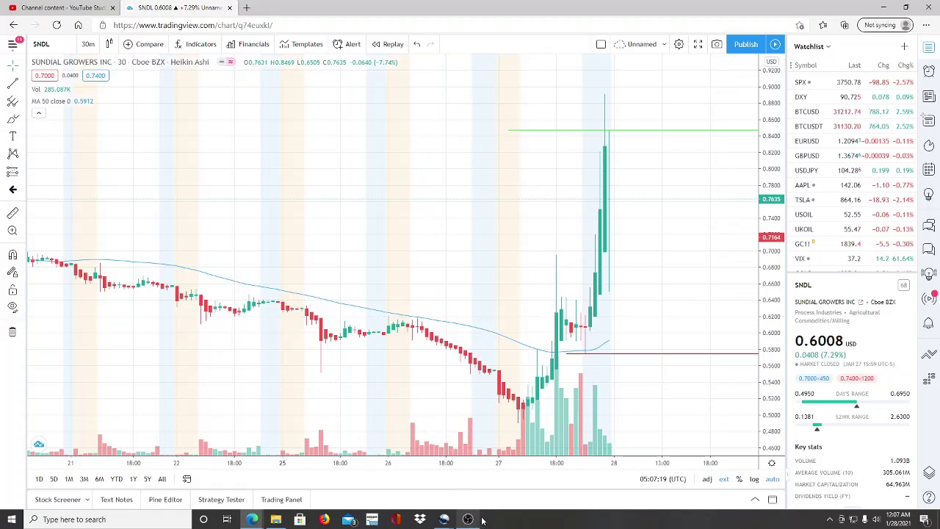
{"action": "mouse_move", "coordinate": [448, 433]}
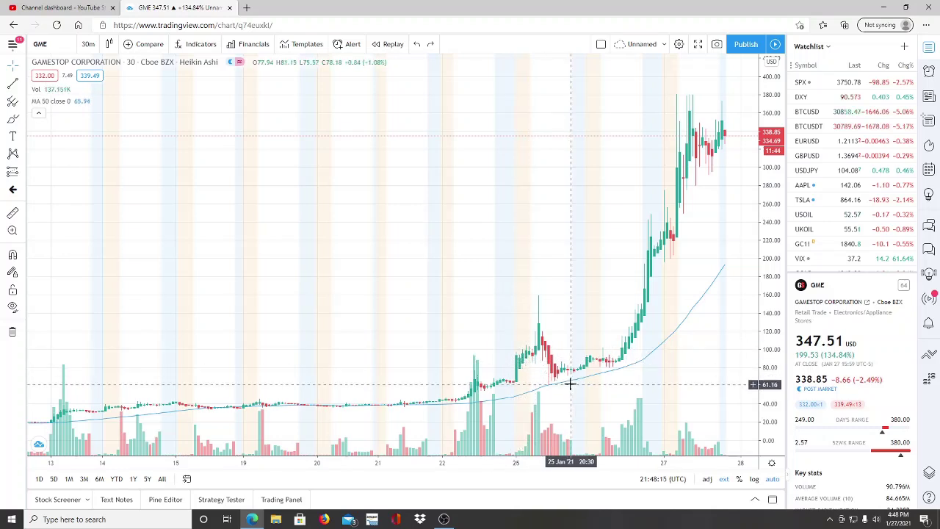
- Load Walgreens Boots Alliance (WBA) from the screener results, then collapse the screener
{"action": "left_click", "coordinate": [755, 499]}
{"action": "left_click", "coordinate": [200, 435]}
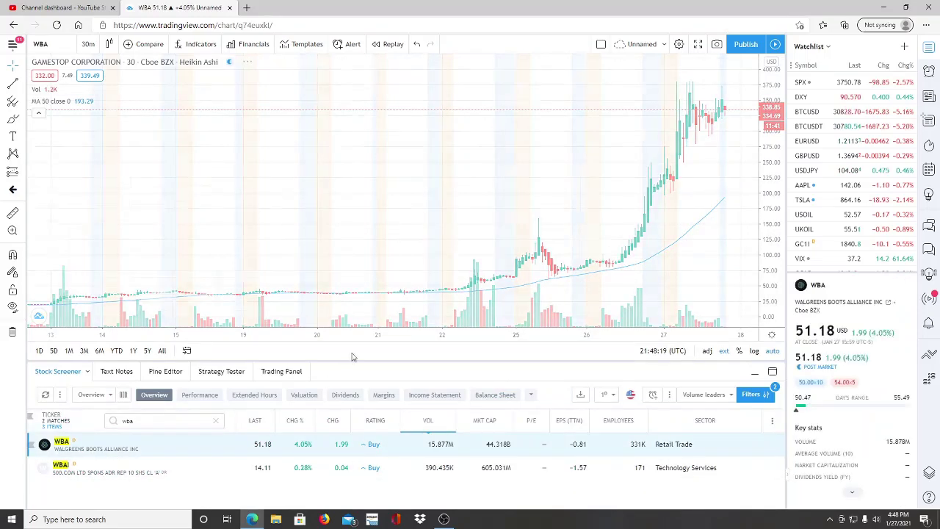
{"action": "left_click", "coordinate": [755, 373]}
{"action": "scroll", "coordinate": [676, 357], "scroll_direction": "down", "scroll_amount": 6}
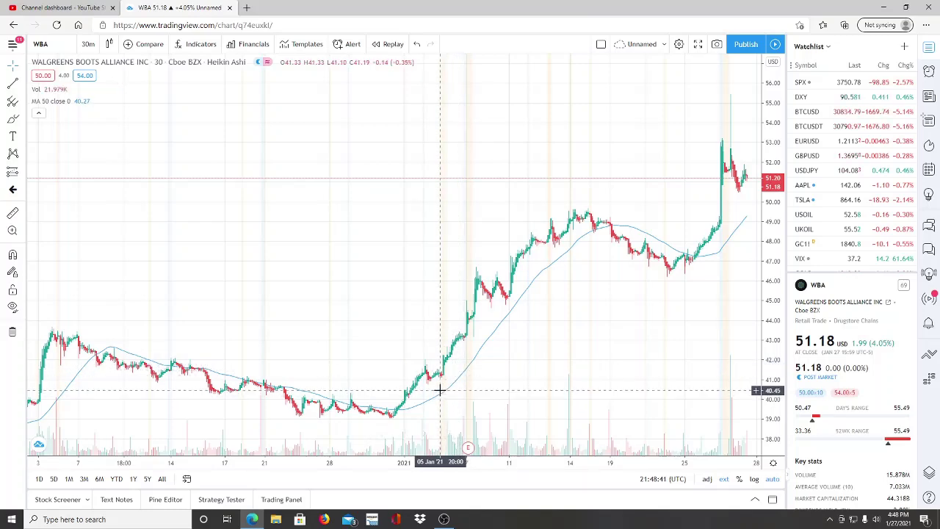
{"action": "scroll", "coordinate": [439, 389], "scroll_direction": "down", "scroll_amount": 6}
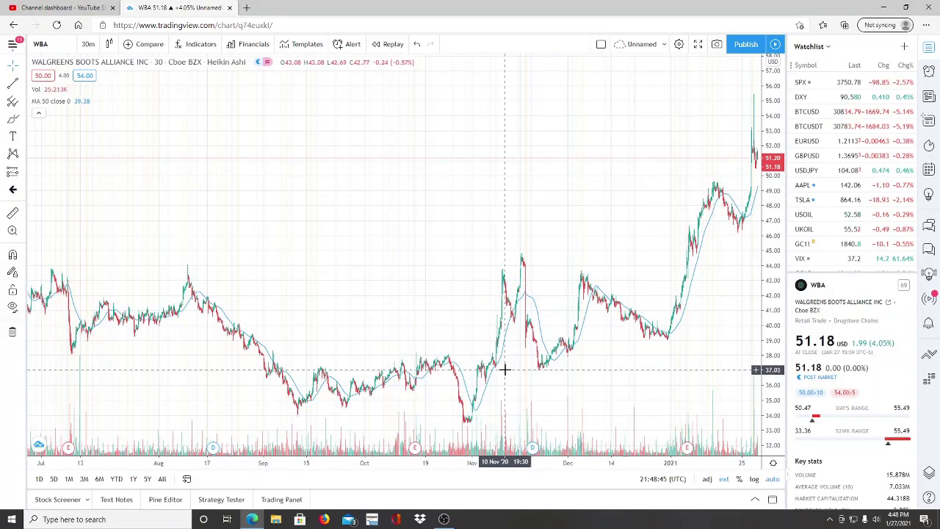
{"action": "scroll", "coordinate": [503, 369], "scroll_direction": "down", "scroll_amount": 2}
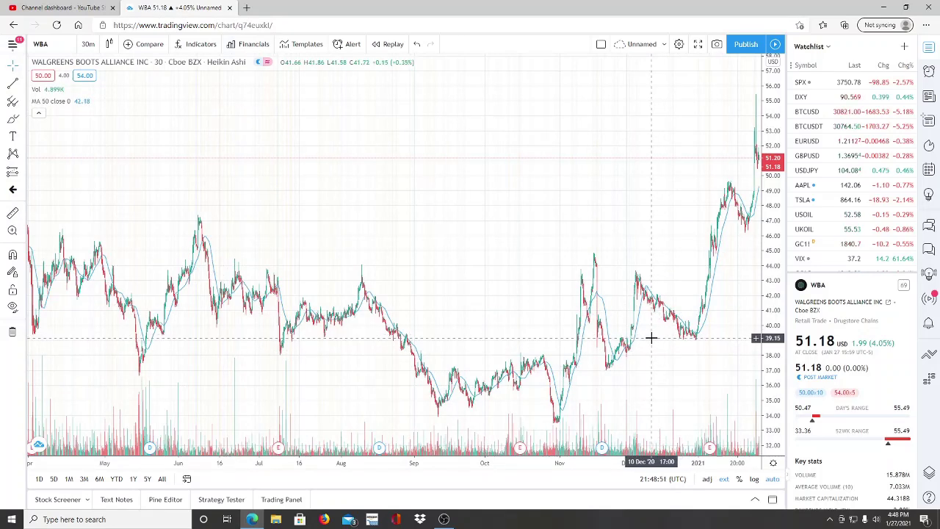
{"action": "scroll", "coordinate": [626, 344], "scroll_direction": "up", "scroll_amount": 5}
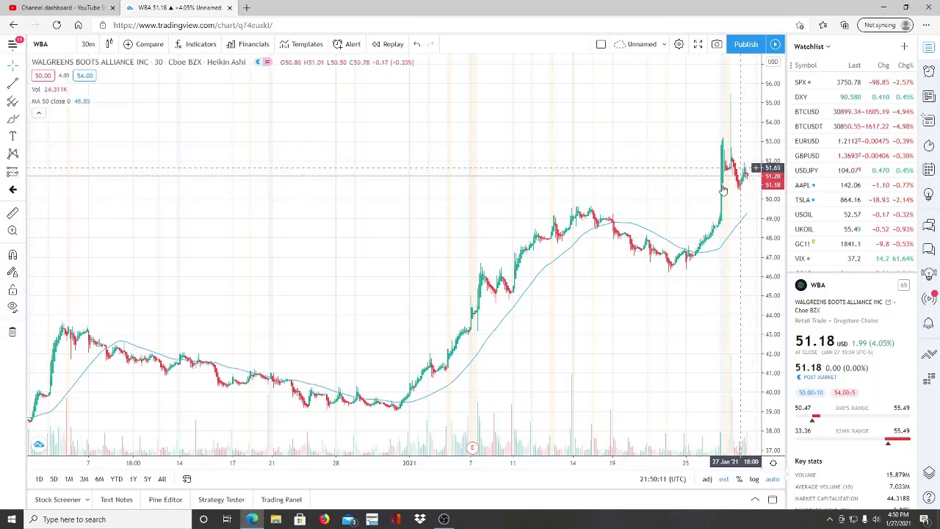
{"action": "scroll", "coordinate": [728, 183], "scroll_direction": "right", "scroll_amount": 5}
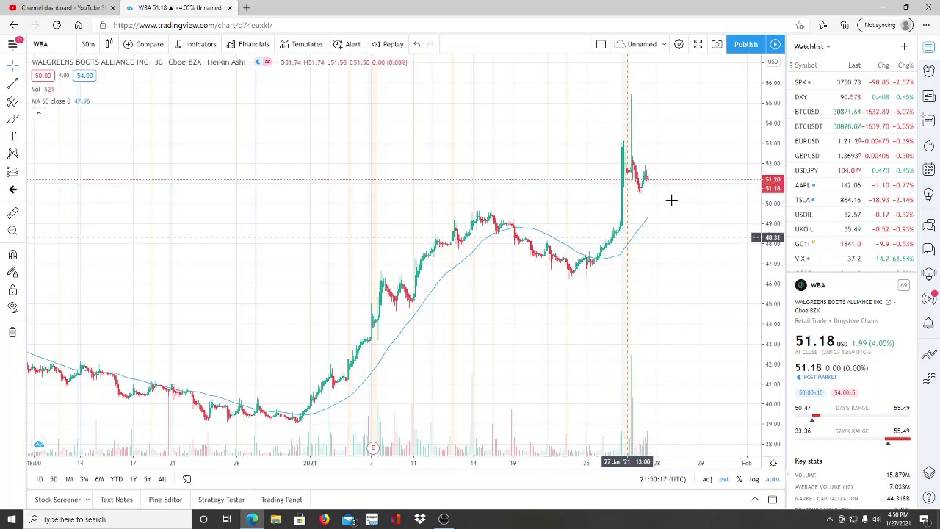
{"action": "scroll", "coordinate": [681, 286], "scroll_direction": "down", "scroll_amount": 3}
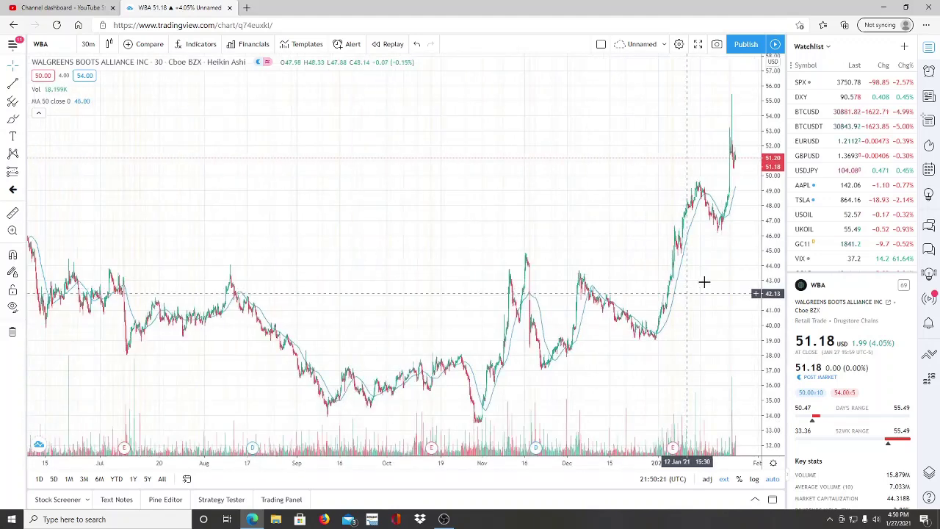
{"action": "scroll", "coordinate": [692, 262], "scroll_direction": "up", "scroll_amount": 2}
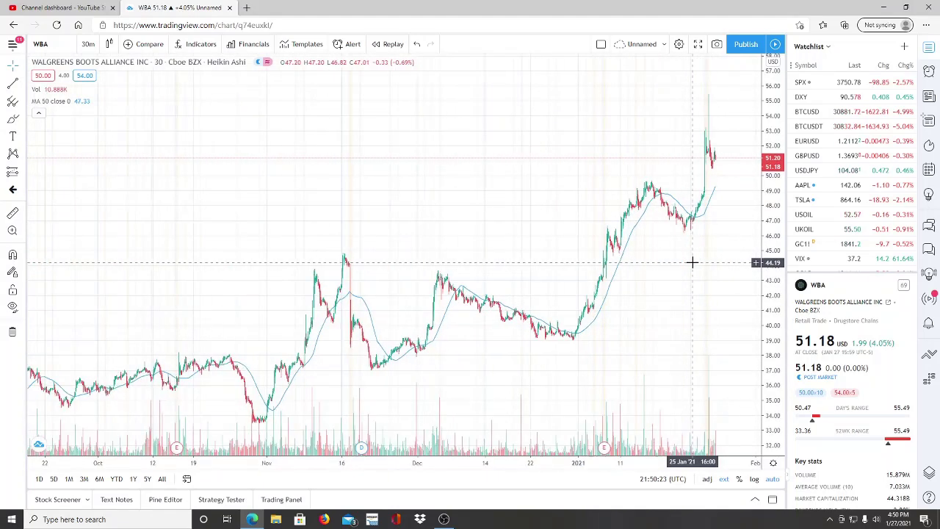
{"action": "scroll", "coordinate": [692, 263], "scroll_direction": "up", "scroll_amount": 1}
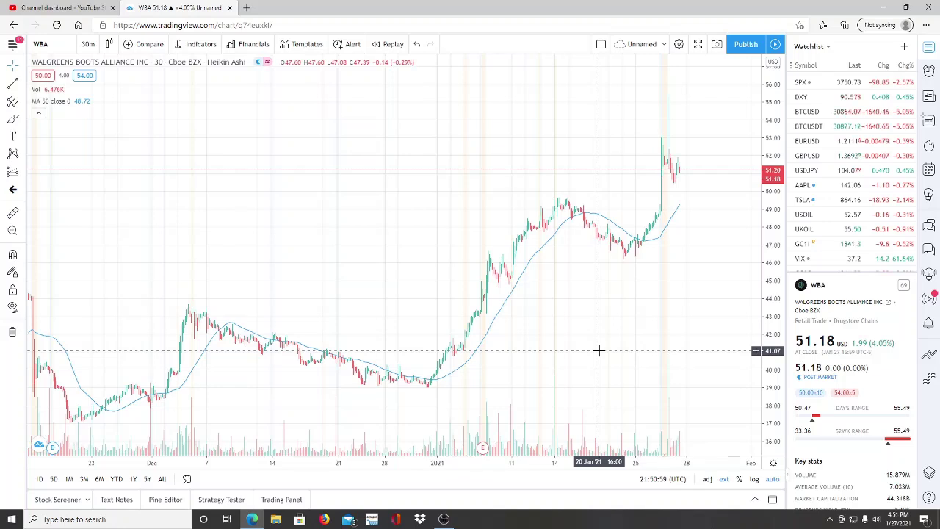
{"action": "scroll", "coordinate": [525, 258], "scroll_direction": "down", "scroll_amount": 5}
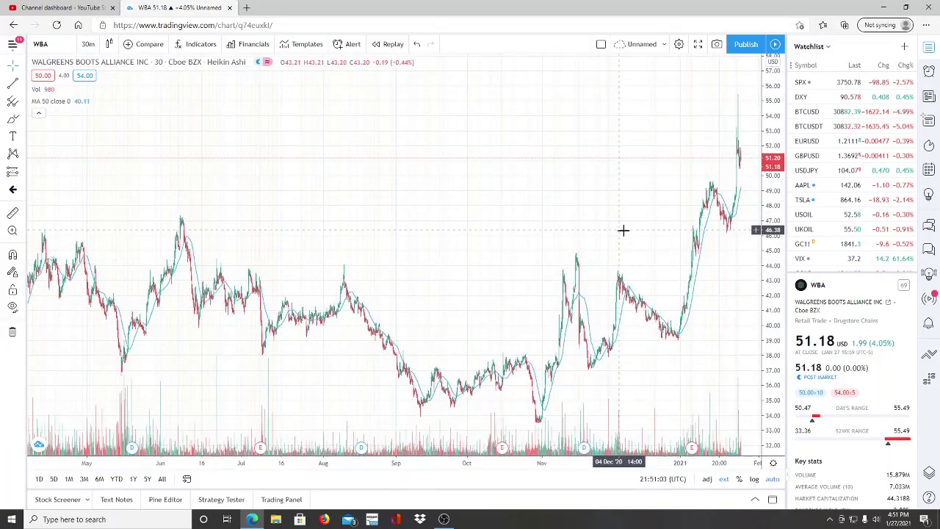
{"action": "scroll", "coordinate": [626, 272], "scroll_direction": "up", "scroll_amount": 5}
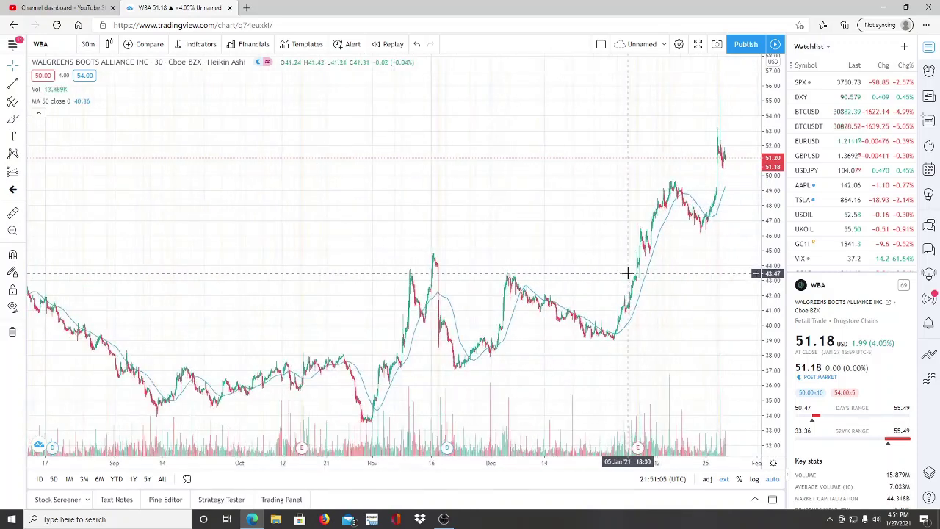
{"action": "scroll", "coordinate": [629, 272], "scroll_direction": "up", "scroll_amount": 2}
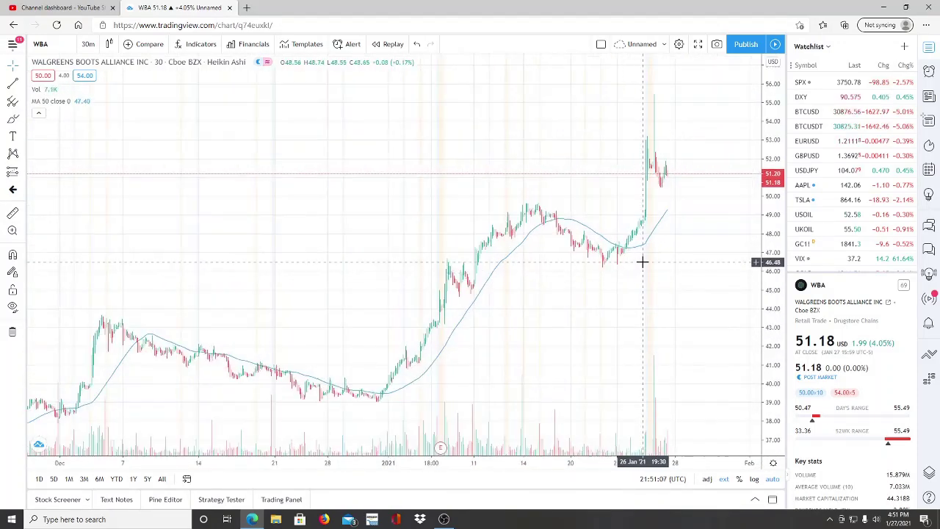